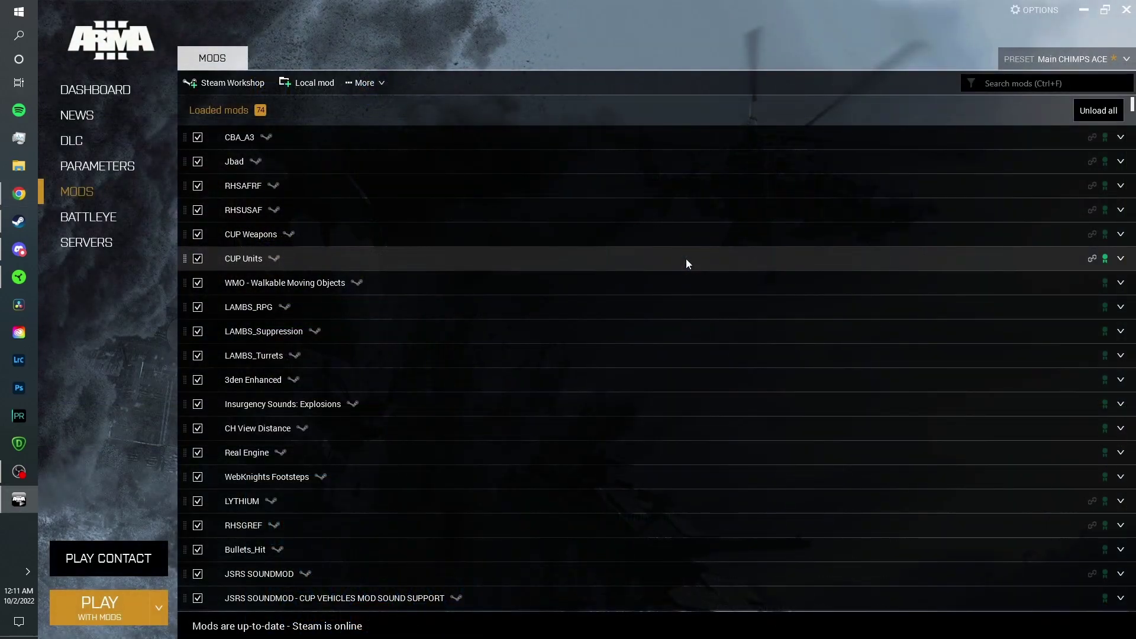
- Search the mods for "task" and open the Task Force Arrowhead Radio (BETA!!!) mod's folder in Windows Explorer, accepting the cache warning
left_click(1006, 83)
type("task")
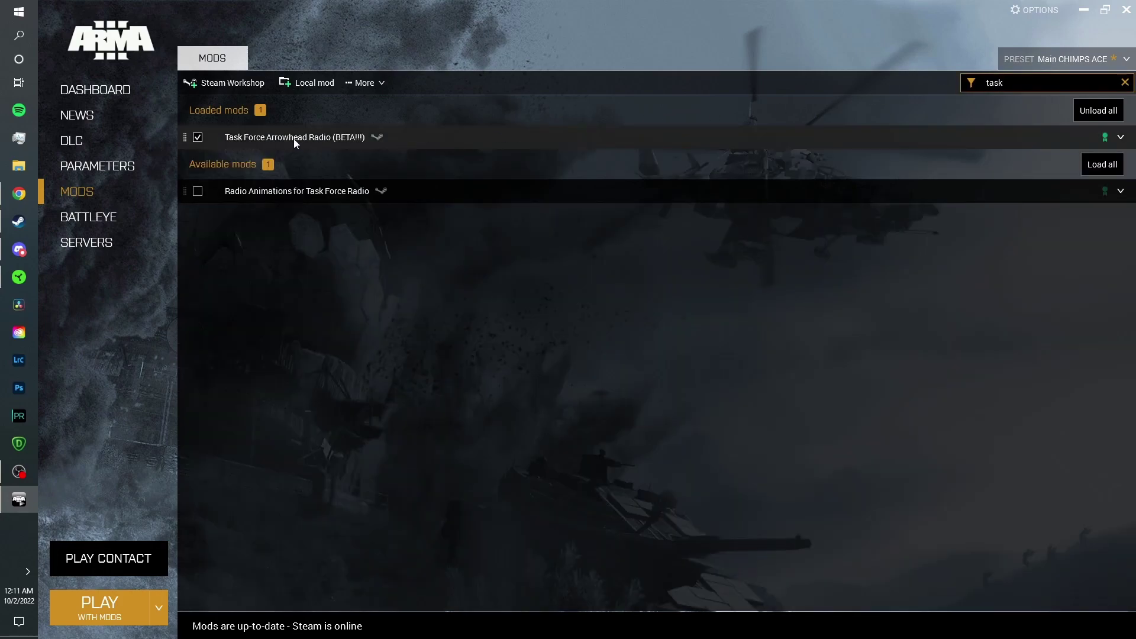
left_click(299, 137)
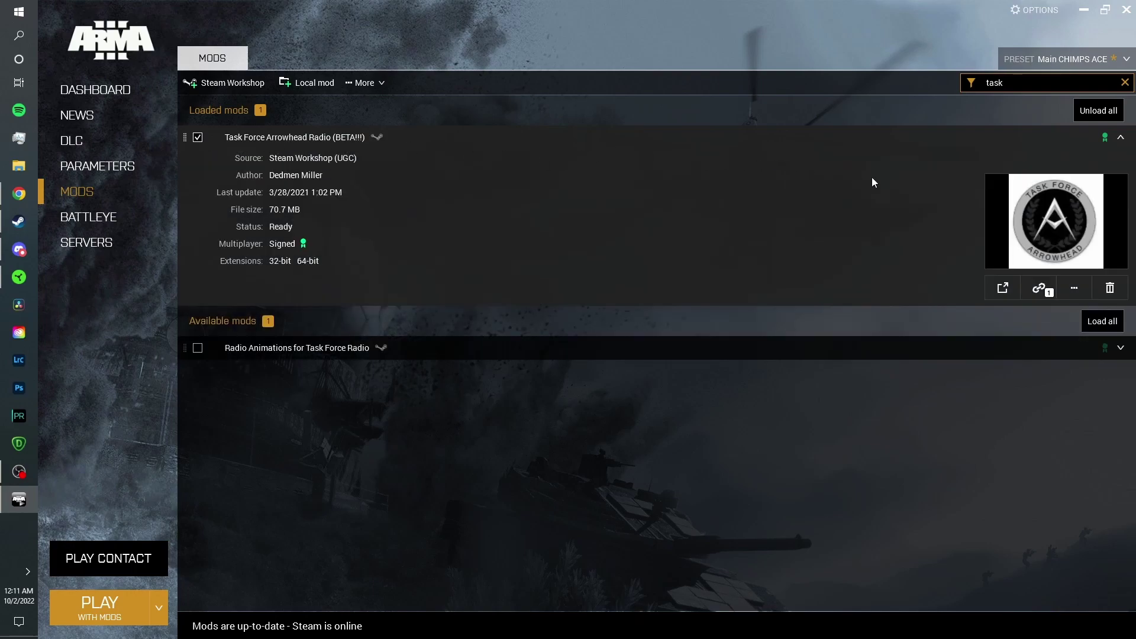
left_click(1076, 286)
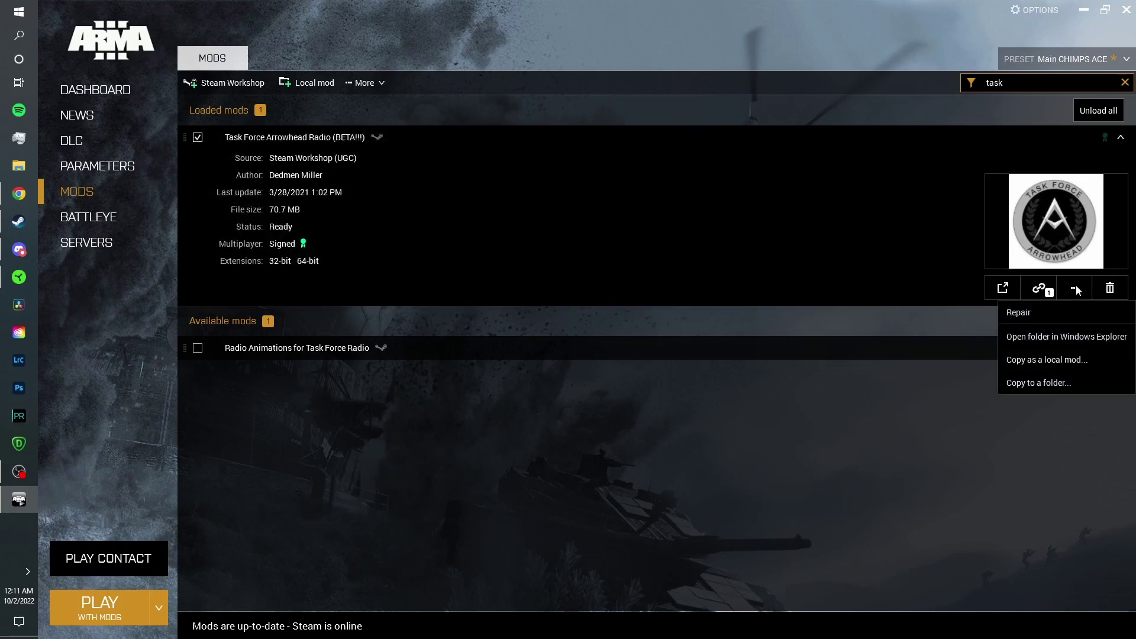
left_click(1063, 336)
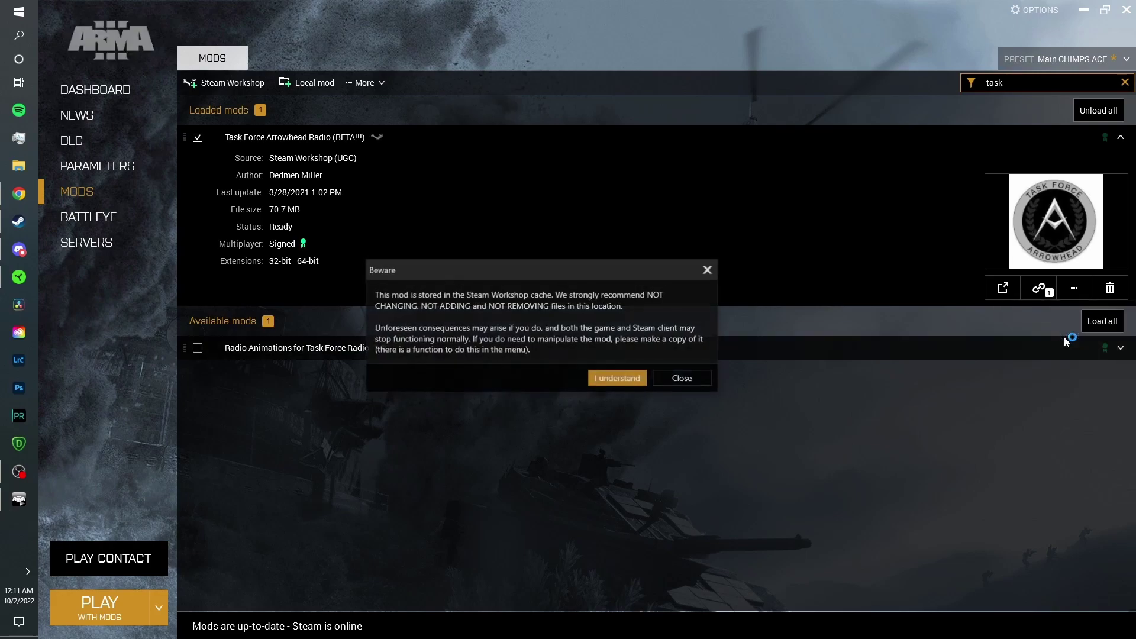
left_click(615, 380)
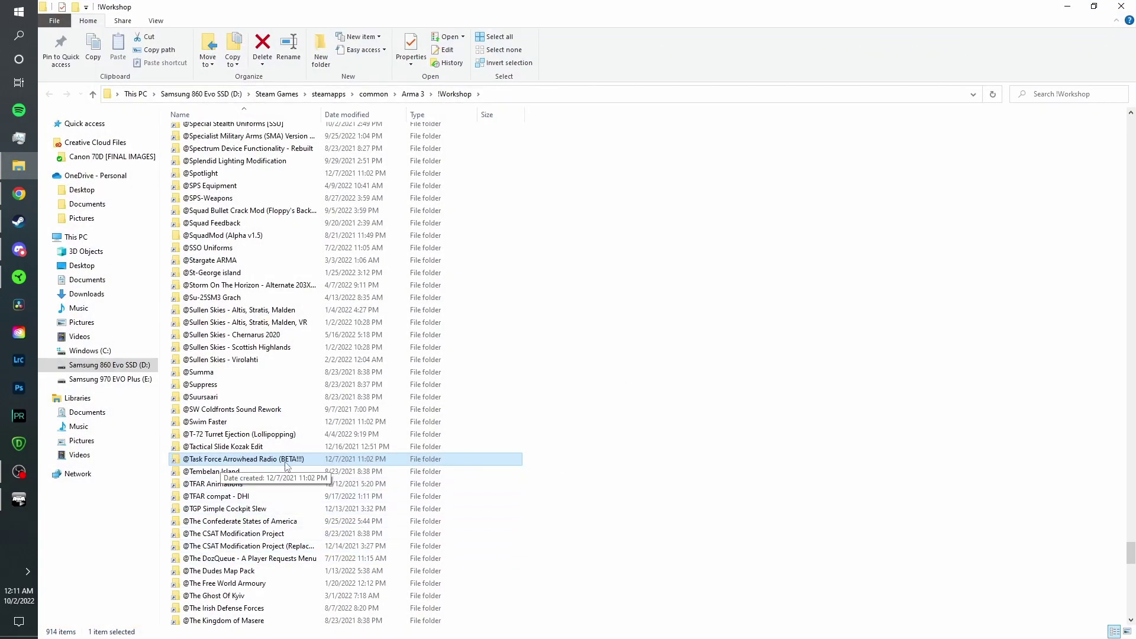
- Install task_force_radio.ts3_plugin from the mod's teamspeak folder as a trusted TeamSpeak add-on and activate it
double_click(232, 461)
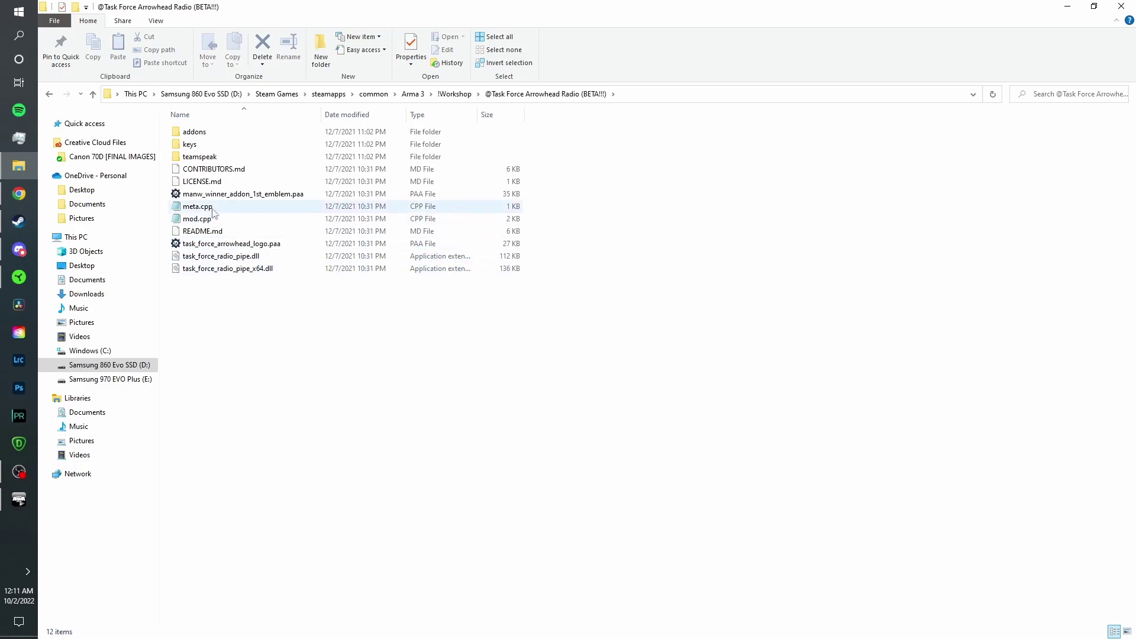
double_click(200, 158)
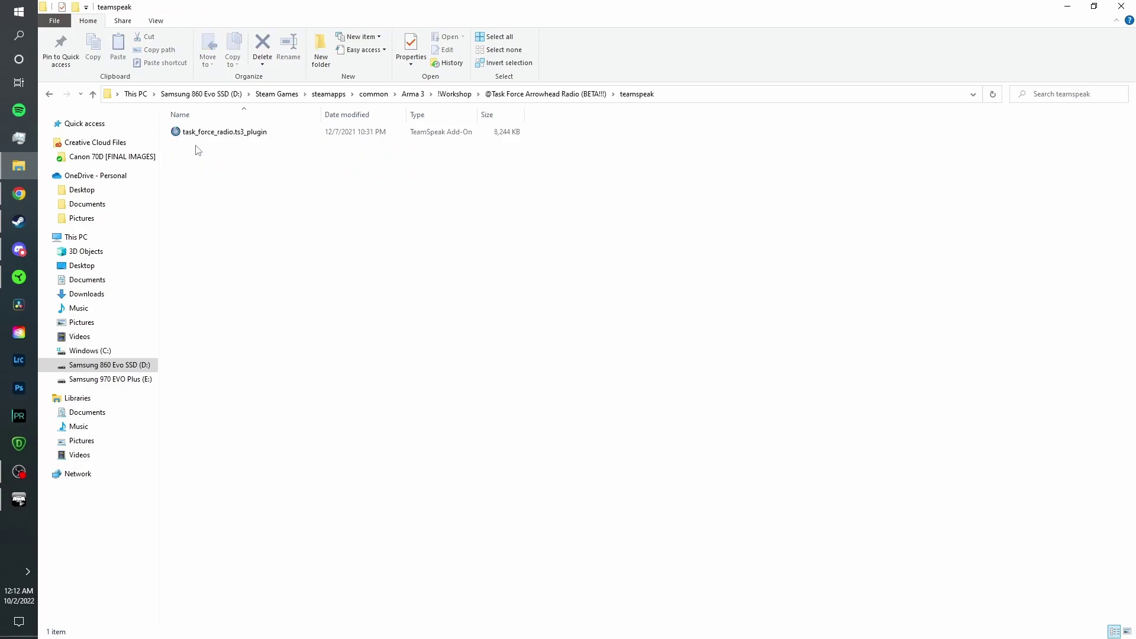
double_click(224, 134)
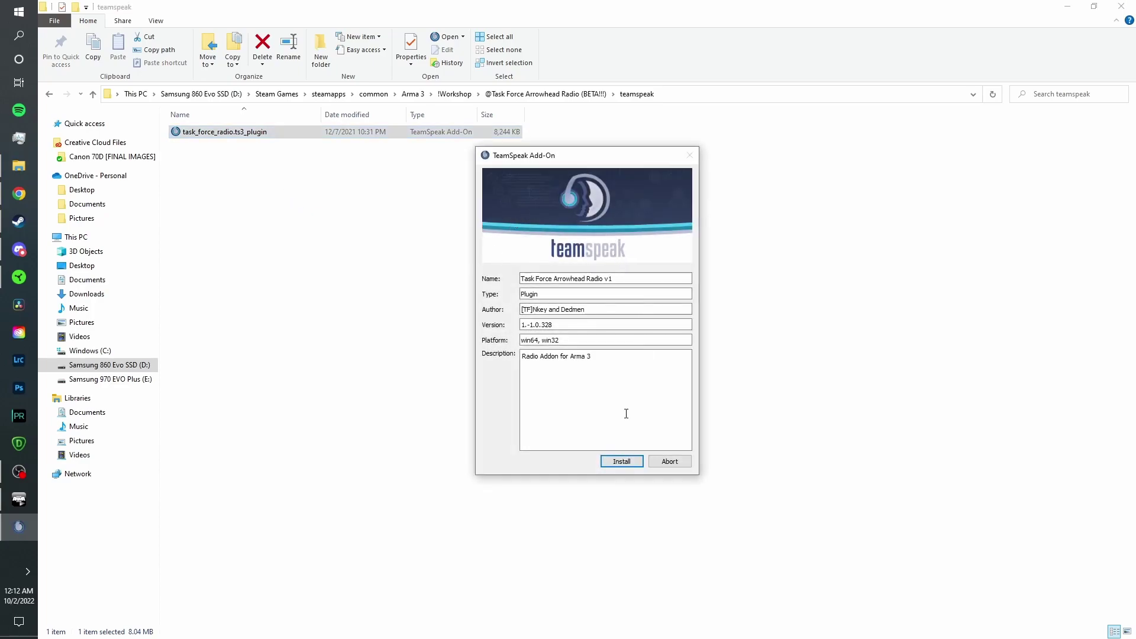
left_click(625, 462)
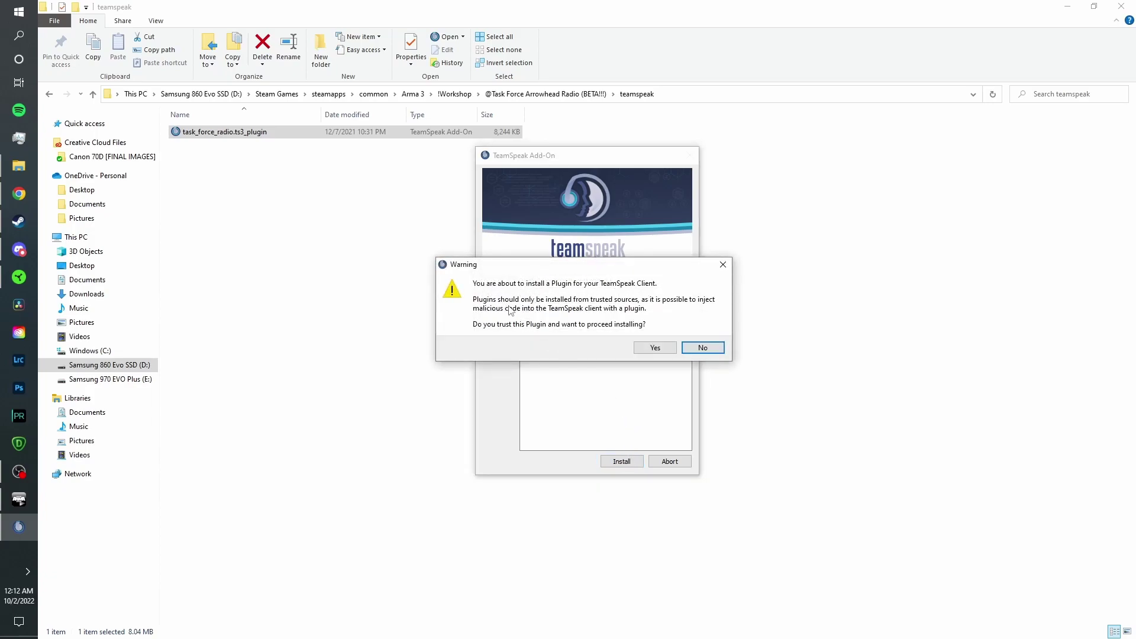
left_click(655, 348)
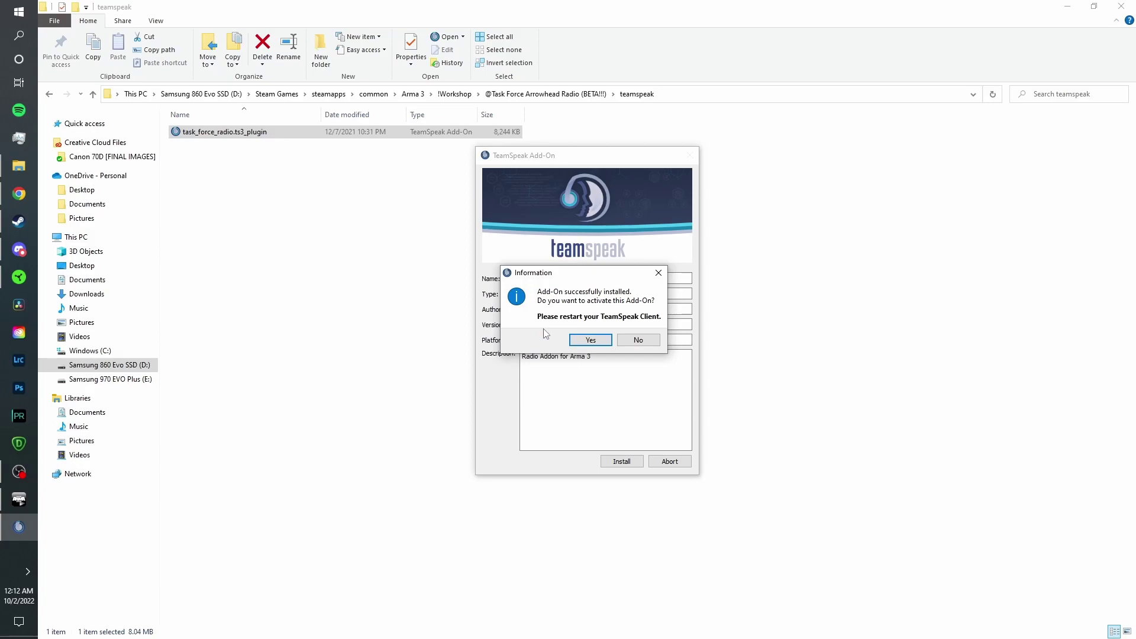
left_click(592, 341)
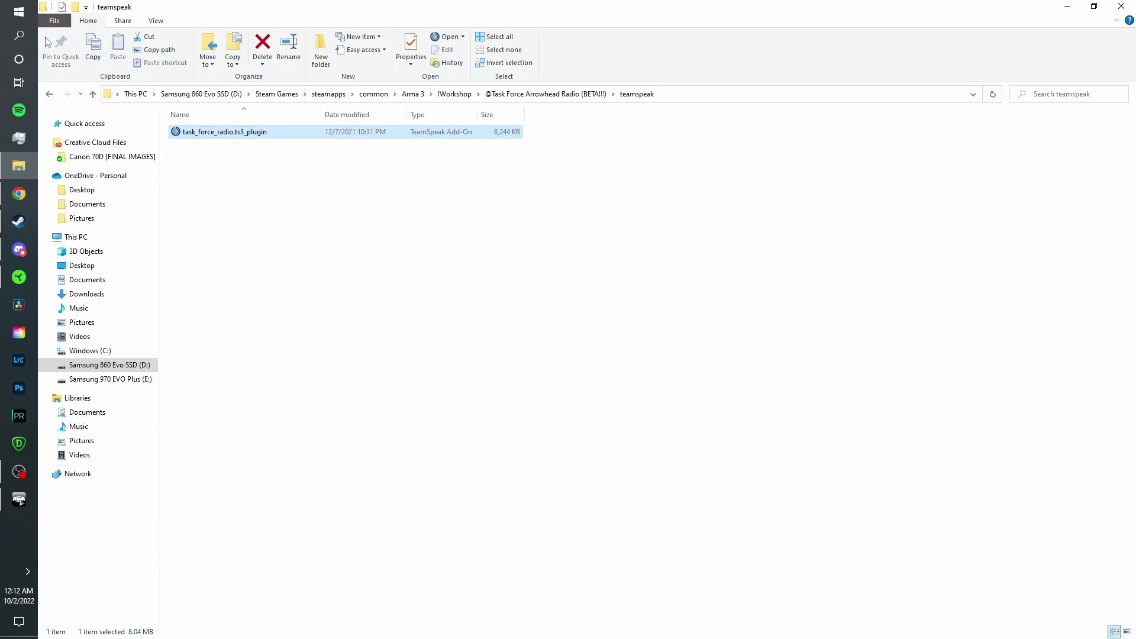
- Find and launch the TeamSpeak 3 Client
left_click(24, 35)
type("team")
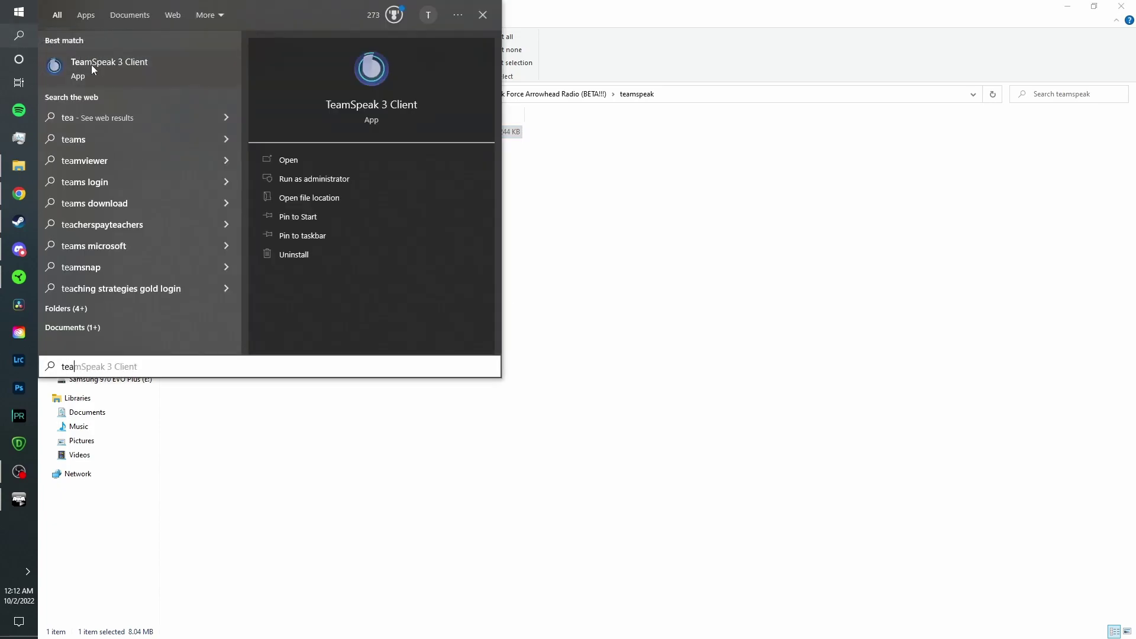
left_click(93, 66)
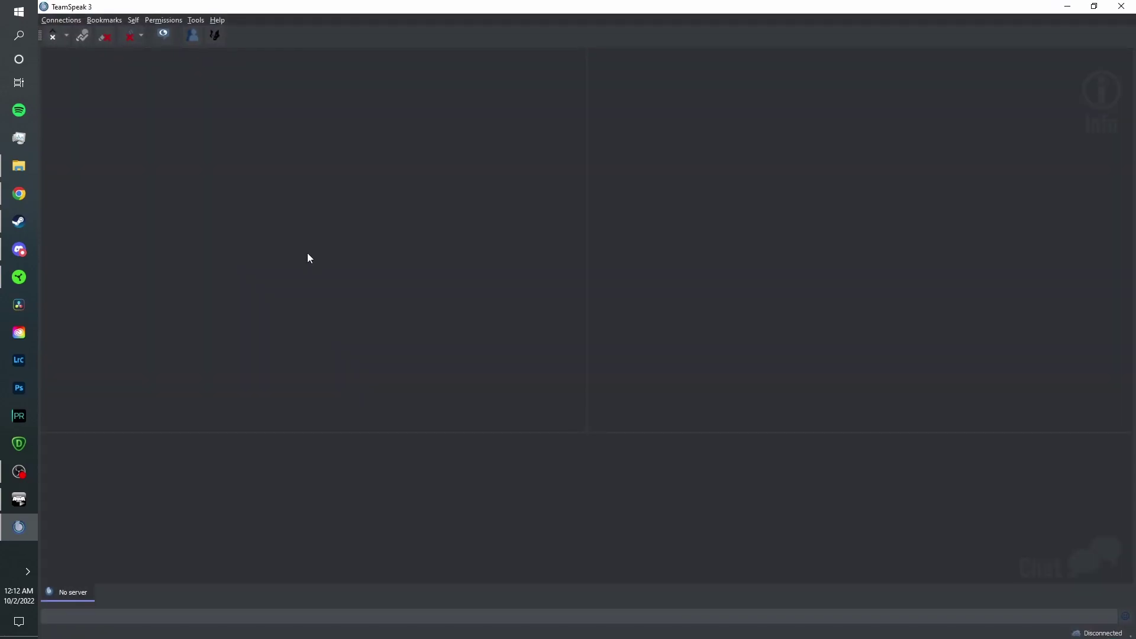
- Check the status of the Task Force Arrowhead Radio plugin in the TeamSpeak addon options and close the options
left_click(195, 20)
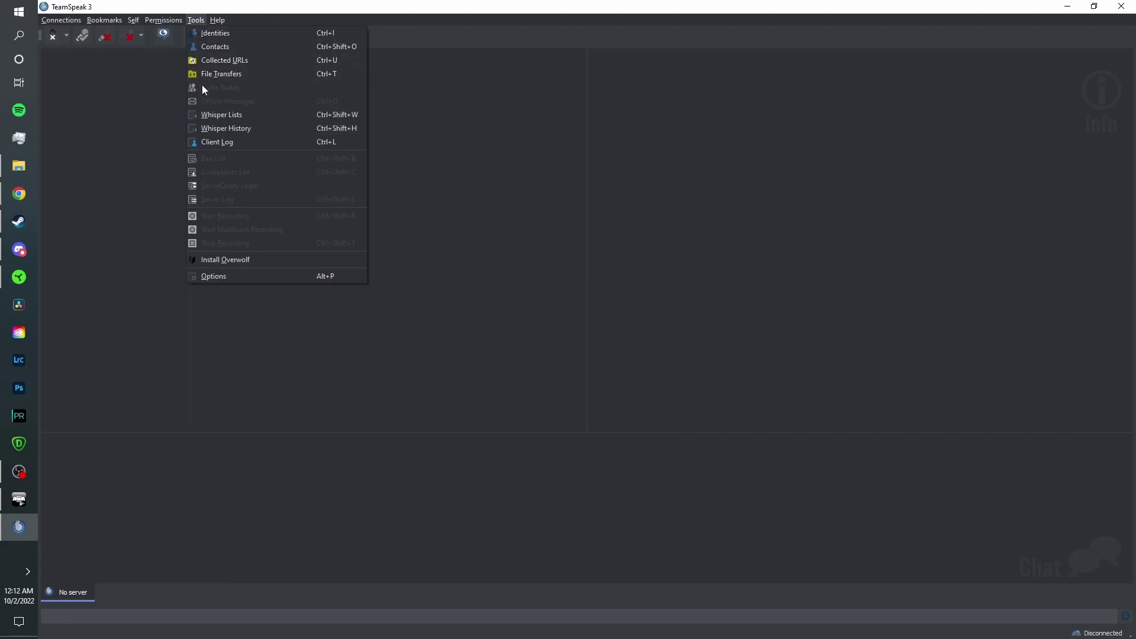
left_click(203, 277)
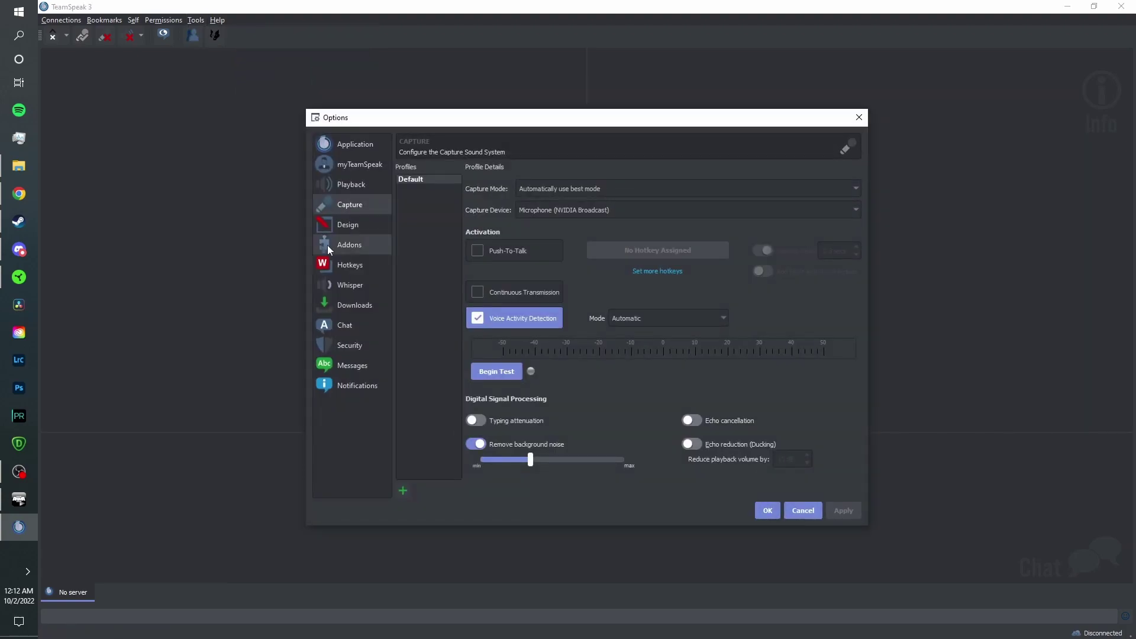
left_click(343, 243)
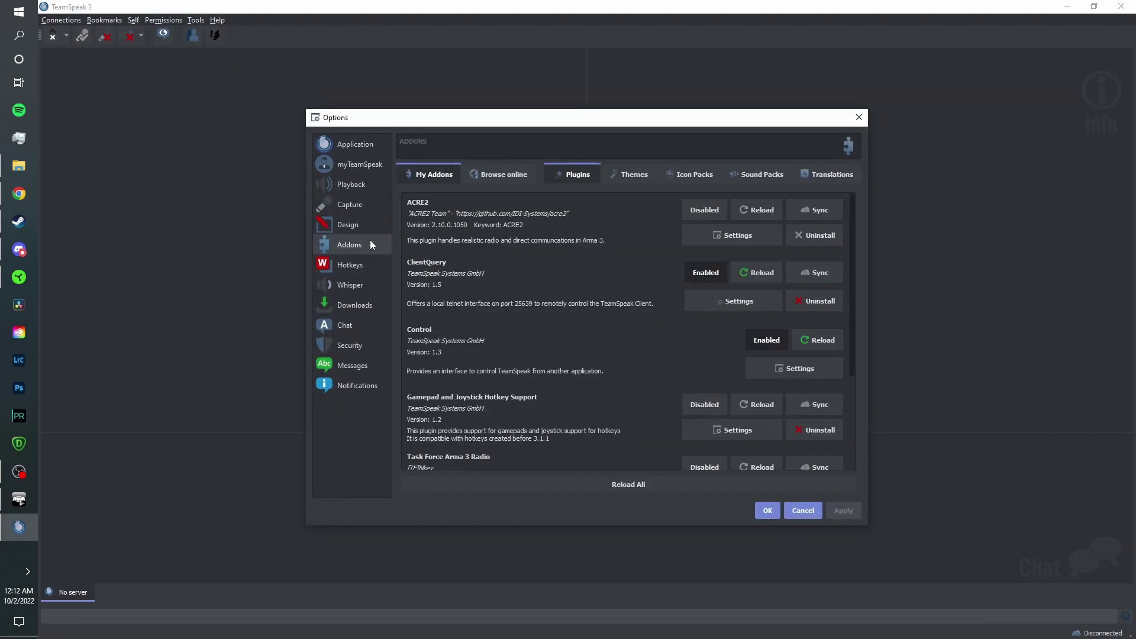
scroll(497, 265, "down", 3)
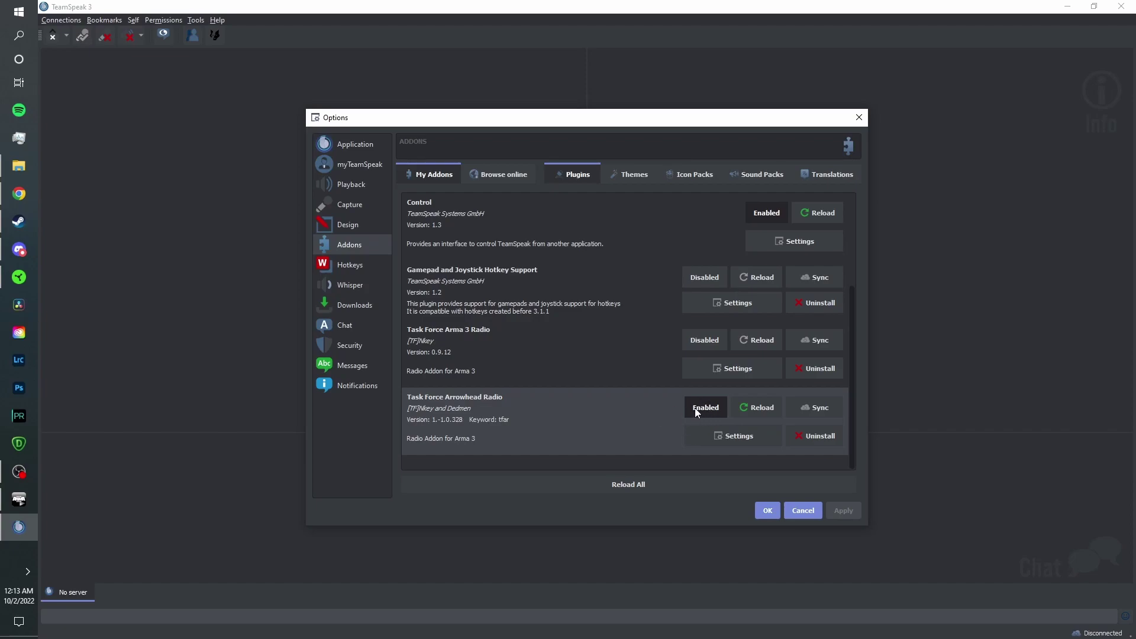
left_click(767, 511)
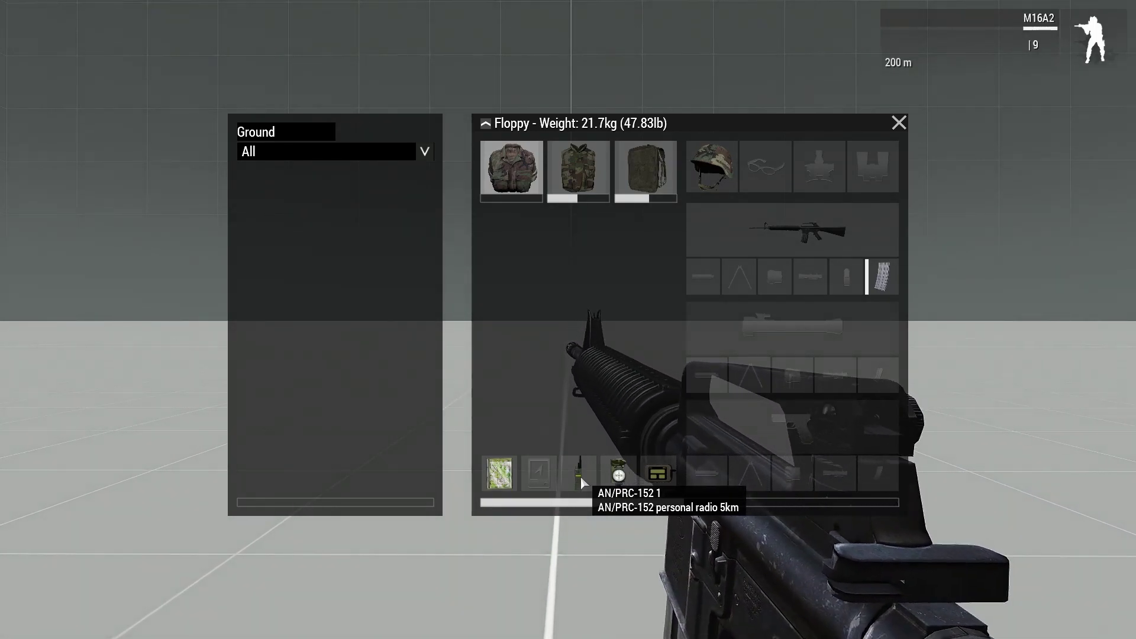
- In Arma 3, close the inventory and bring up the AN/PRC-152 personal radio's interface, shifting it slightly
key("i")
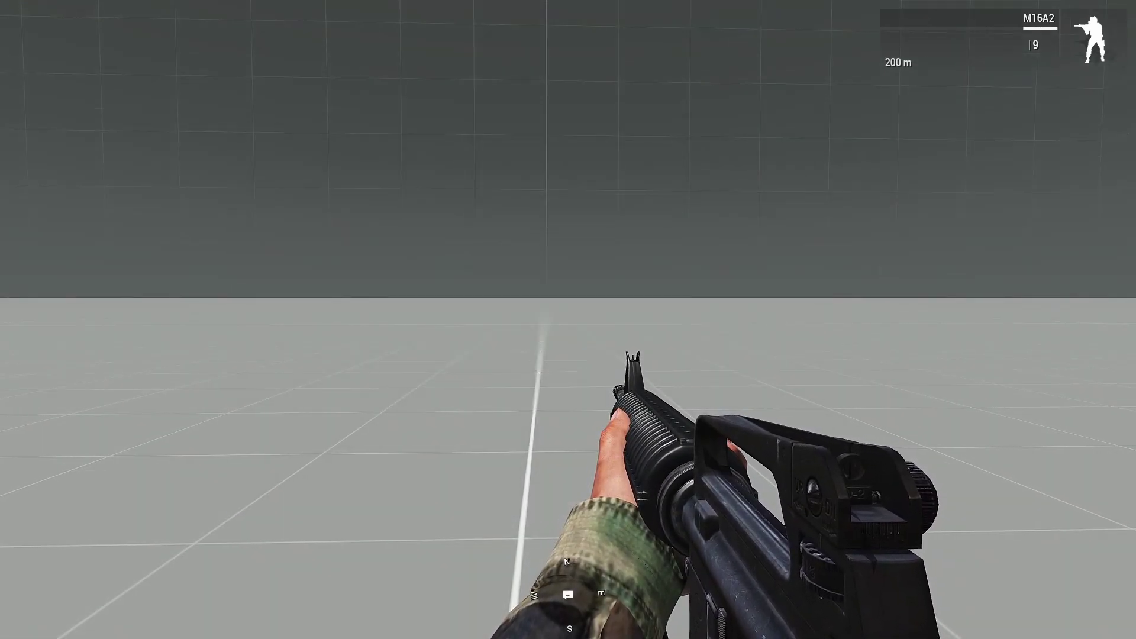
key("ctrl+p")
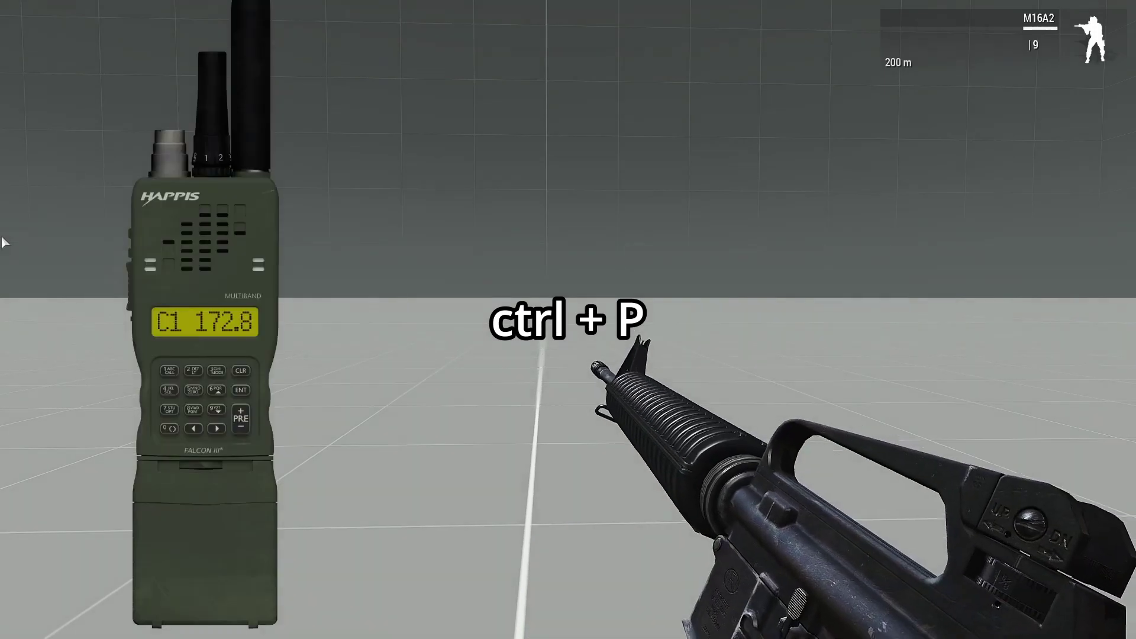
left_click_drag(186, 225, 223, 220)
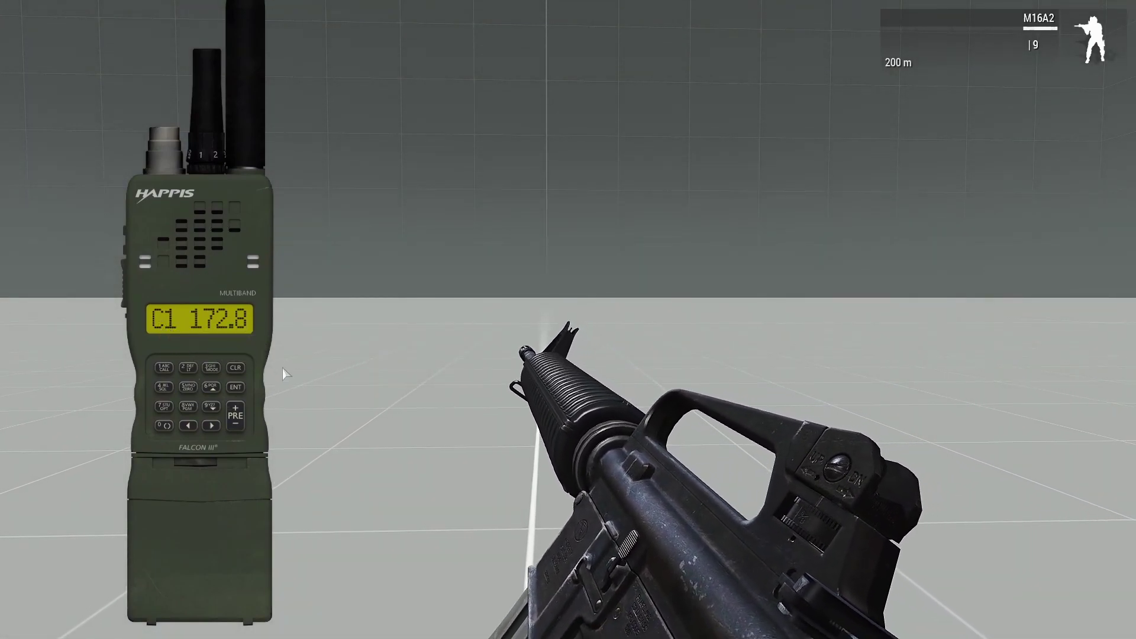
- Advance the radio from channel 1 to channel 6 and step back down to channel 1
left_click(236, 409)
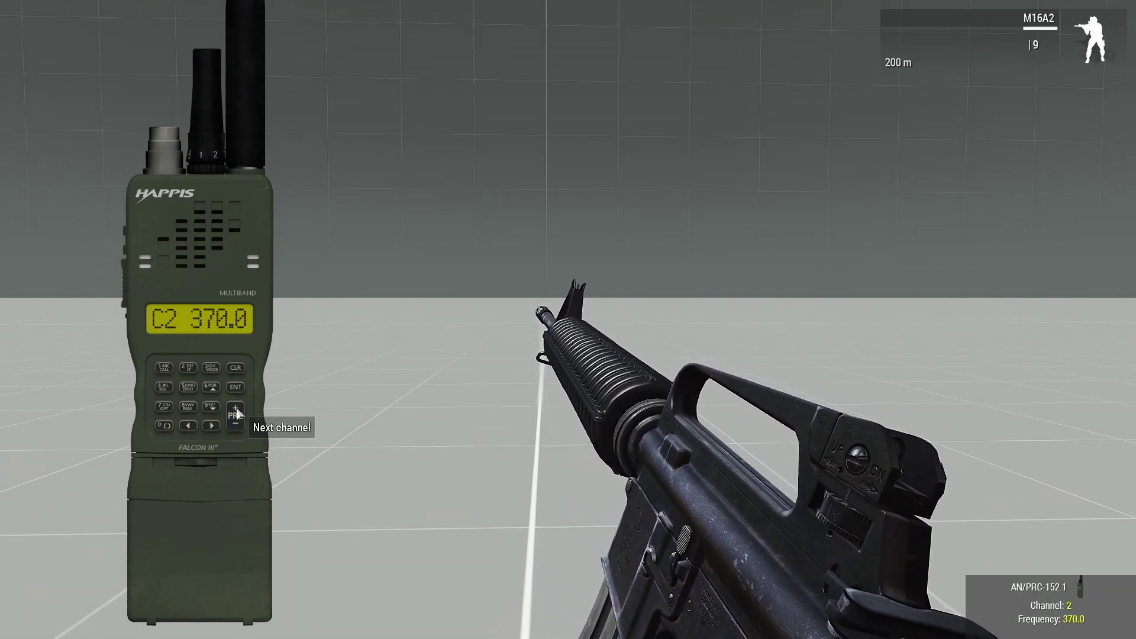
left_click(236, 408)
left_click(236, 409)
left_click(236, 410)
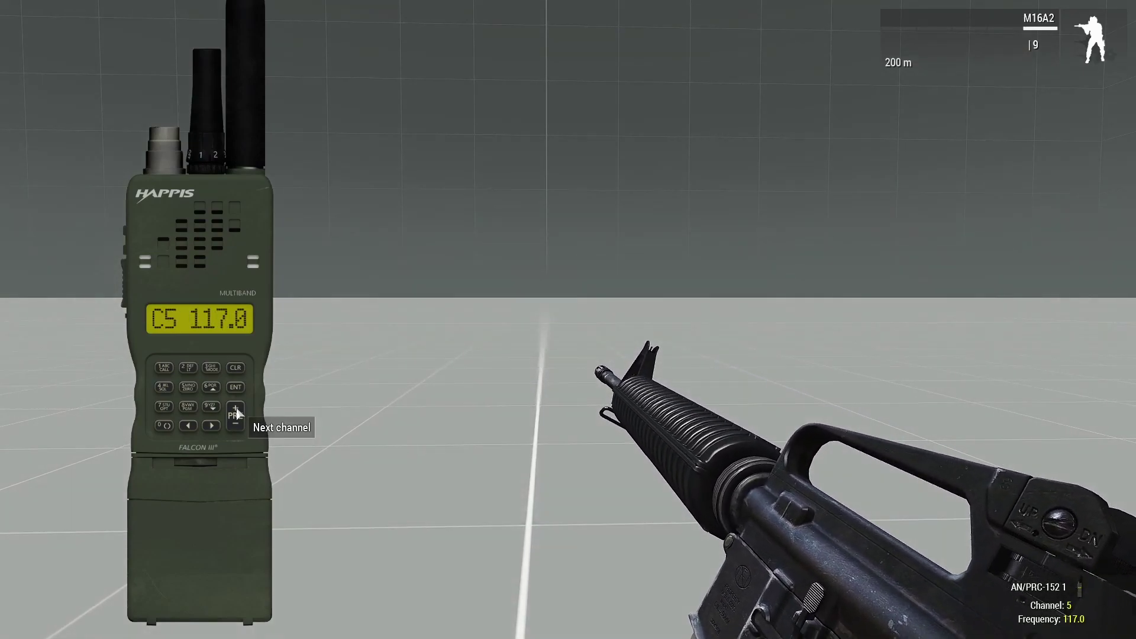
left_click(236, 409)
left_click(235, 425)
left_click(235, 425)
left_click(235, 425)
left_click(234, 425)
left_click(234, 424)
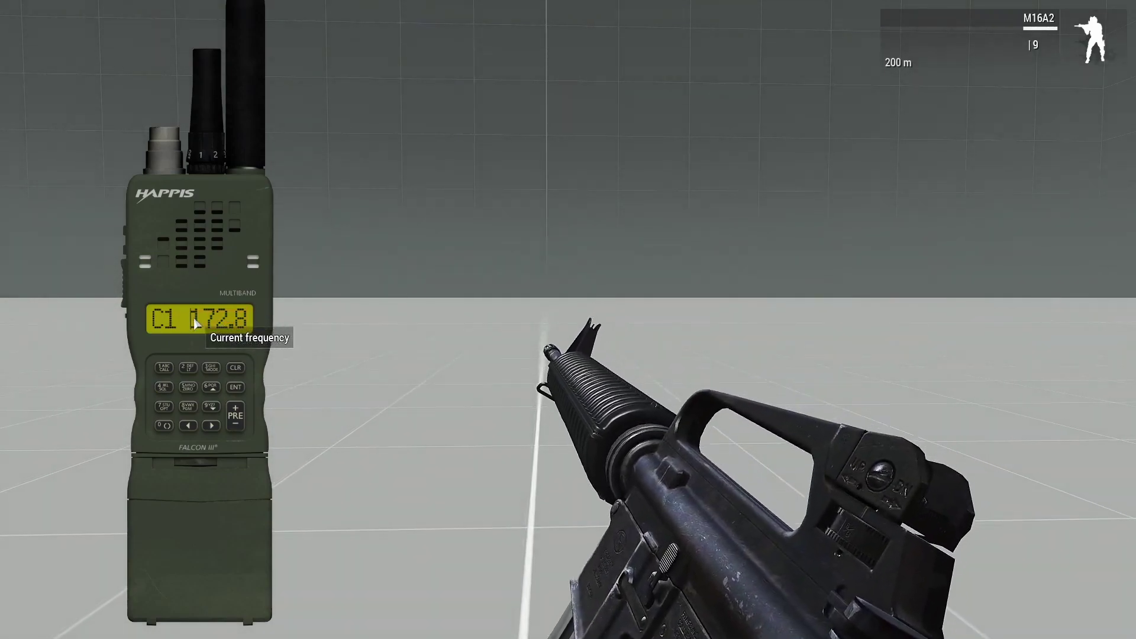
- Clear channel 1's frequency, set it to 100.5 and transmit over the radio
left_click(236, 368)
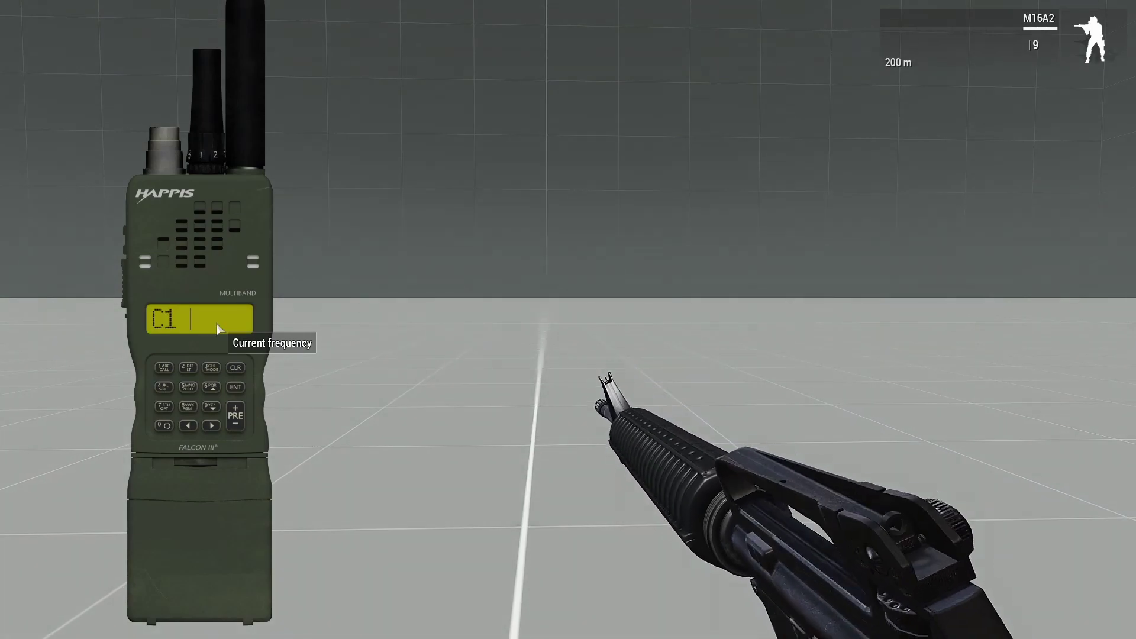
type("100.5")
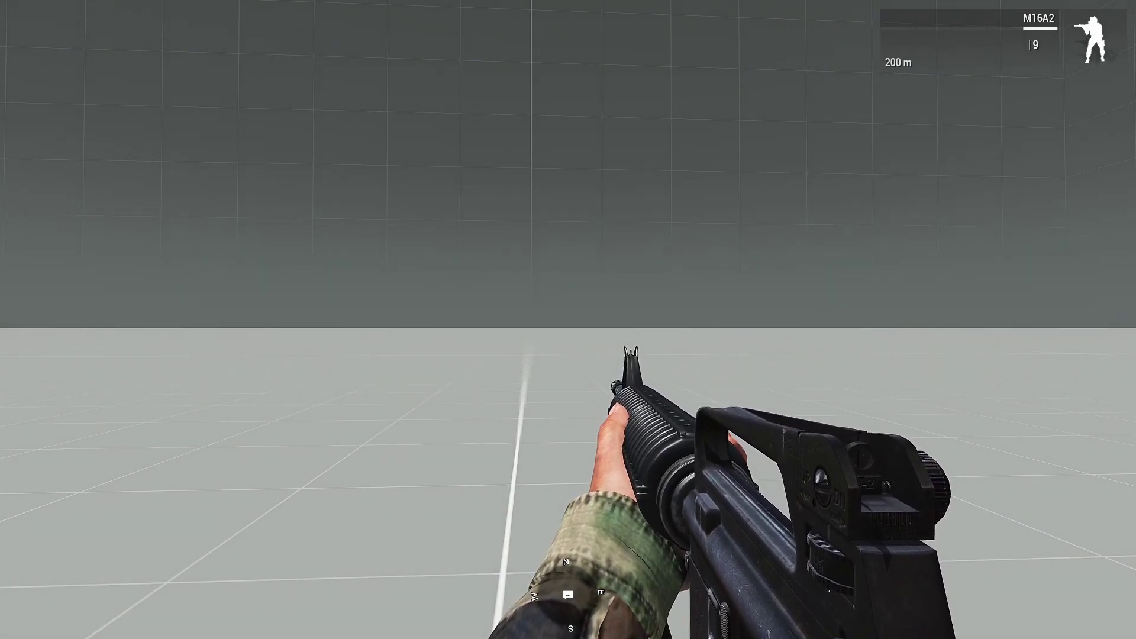
key("Caps_Lock")
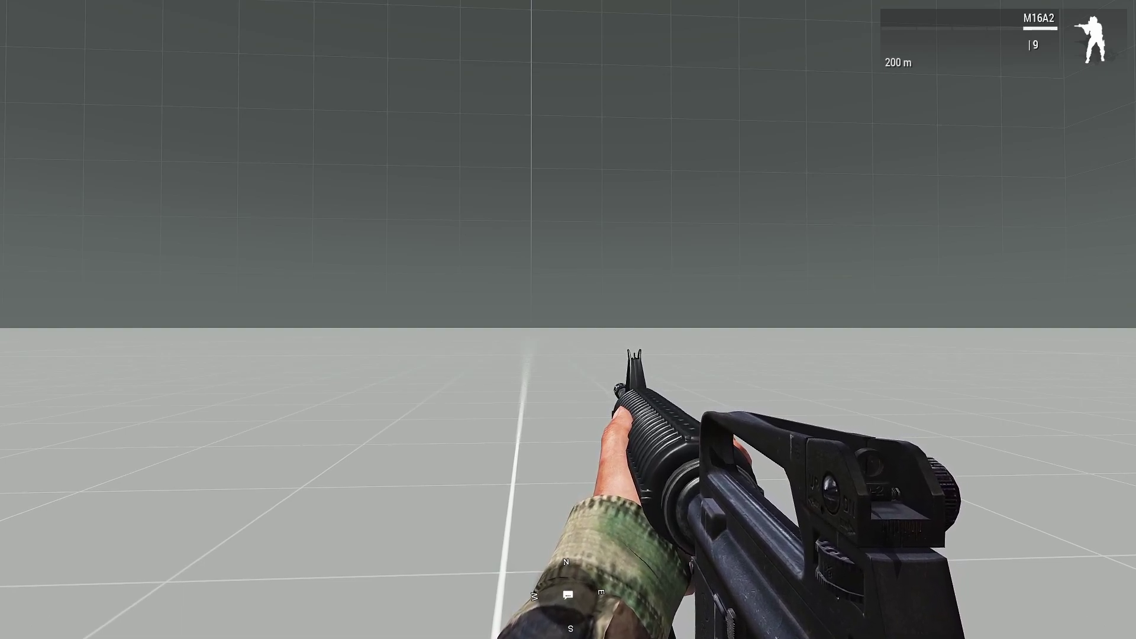
- Pause the game and view the Multiplayer category of the keyboard controls to inspect its key assignments
key("Escape")
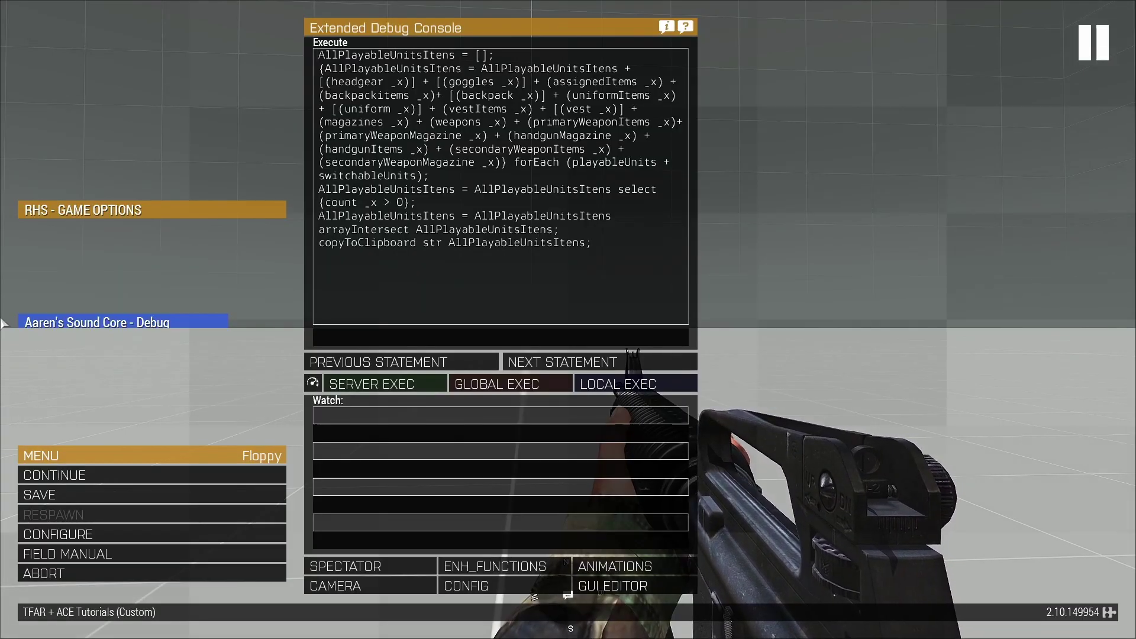
left_click(65, 536)
left_click(89, 454)
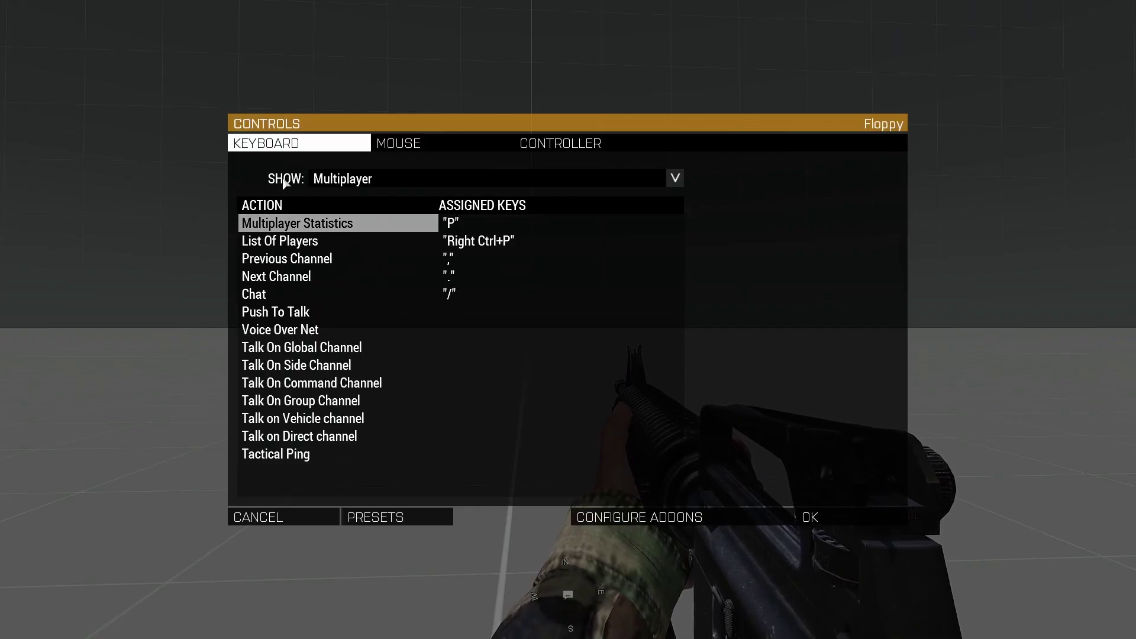
left_click(328, 184)
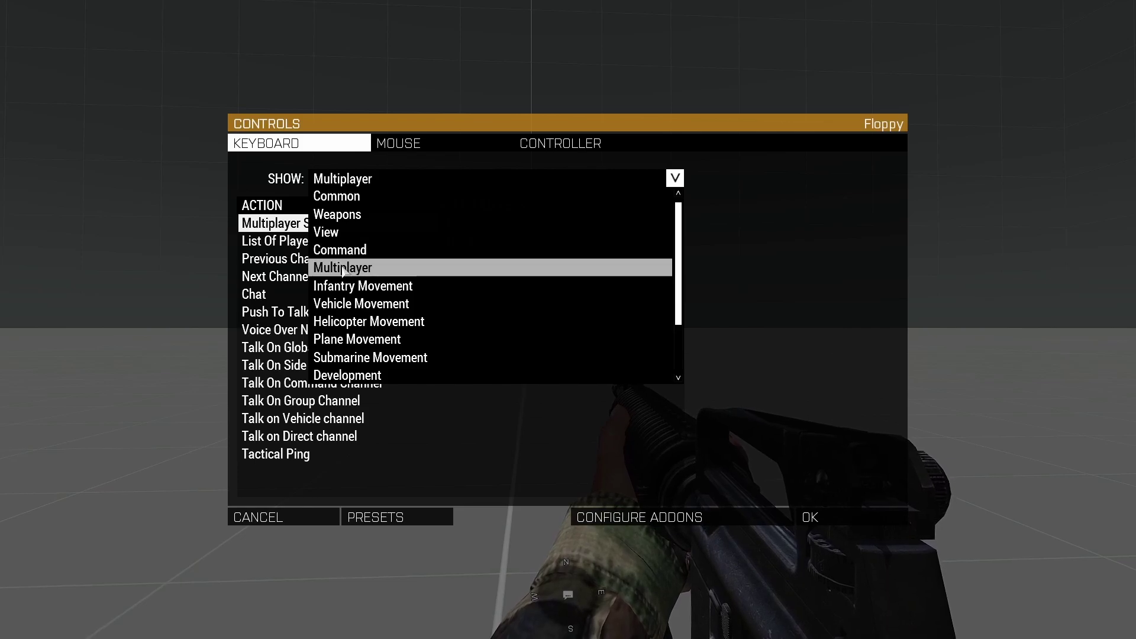
left_click(343, 269)
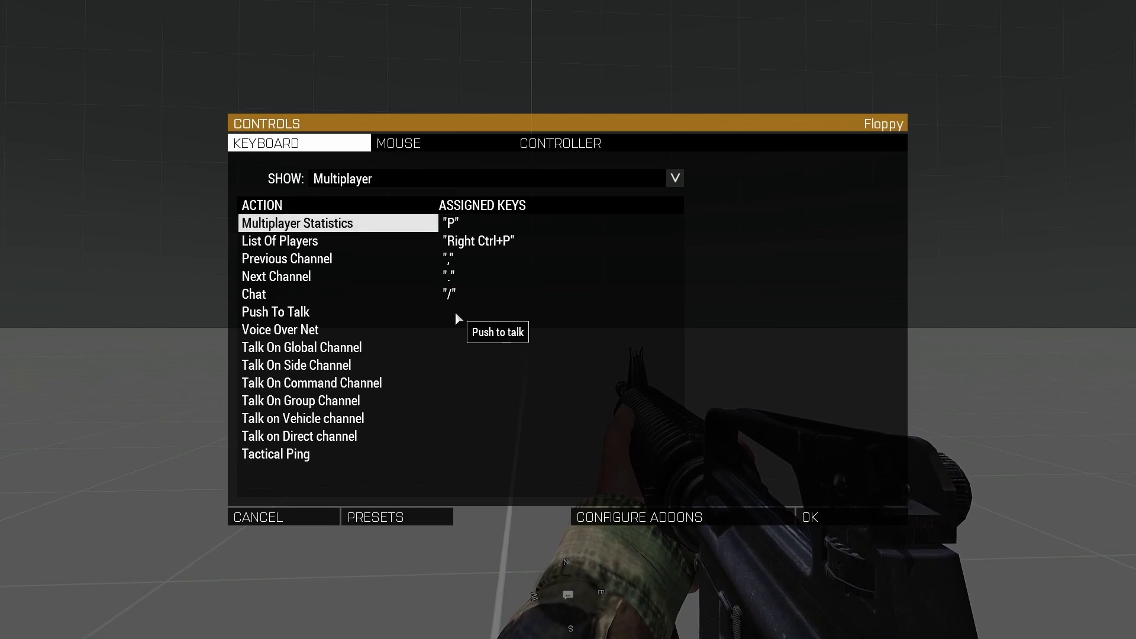
- Confirm the Push To Talk action with no key bound, and transmit over the radio back in the game
double_click(276, 313)
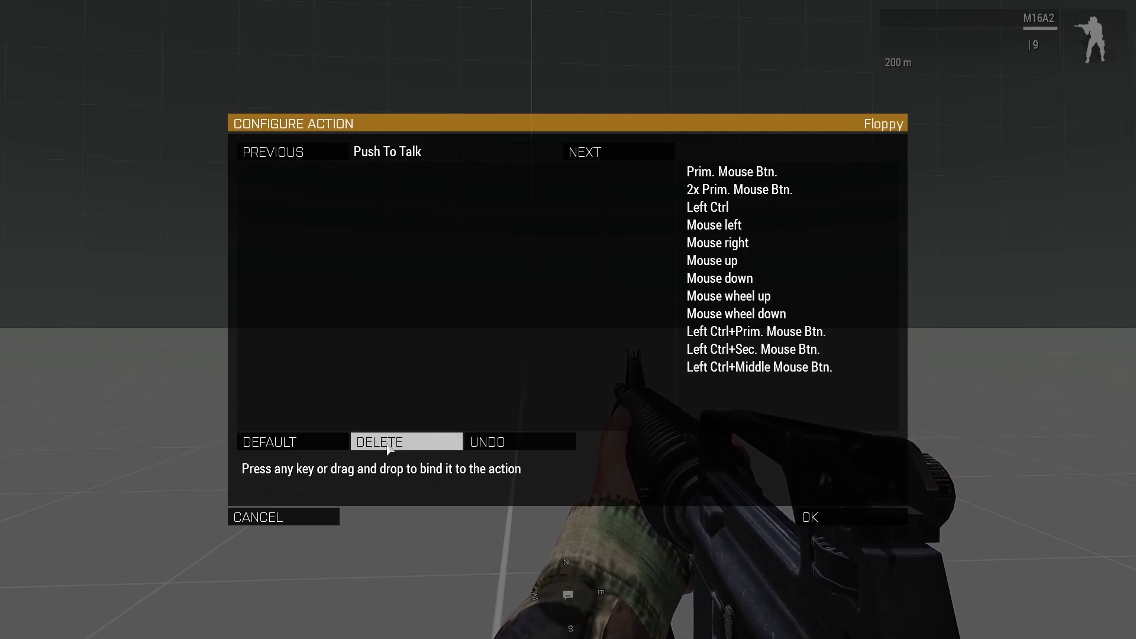
left_click(827, 520)
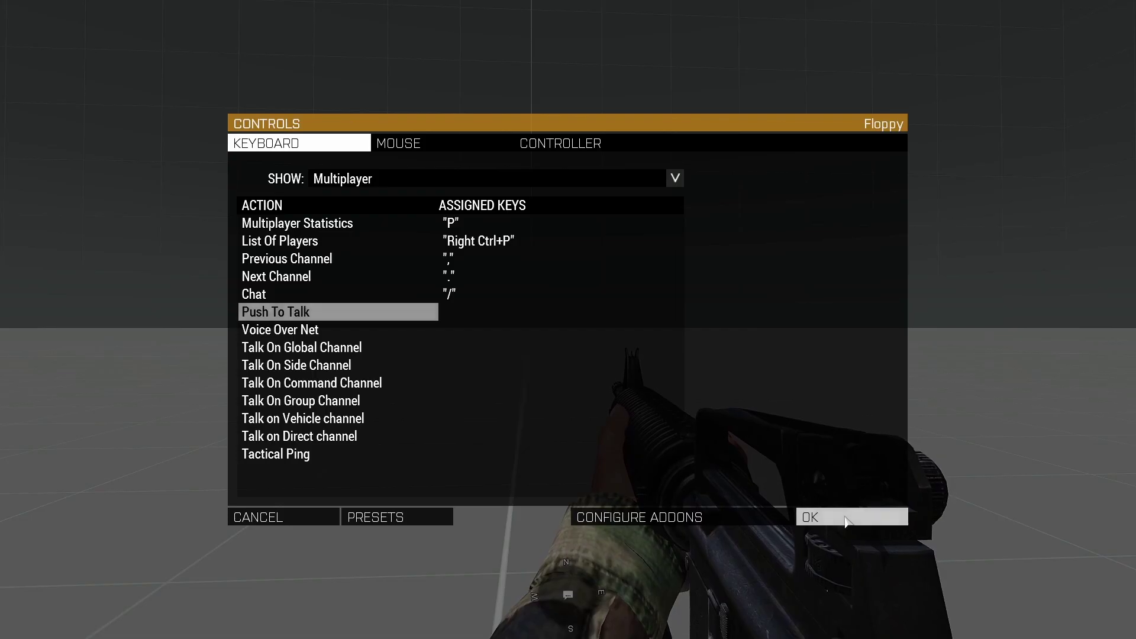
left_click(849, 518)
left_click(180, 329)
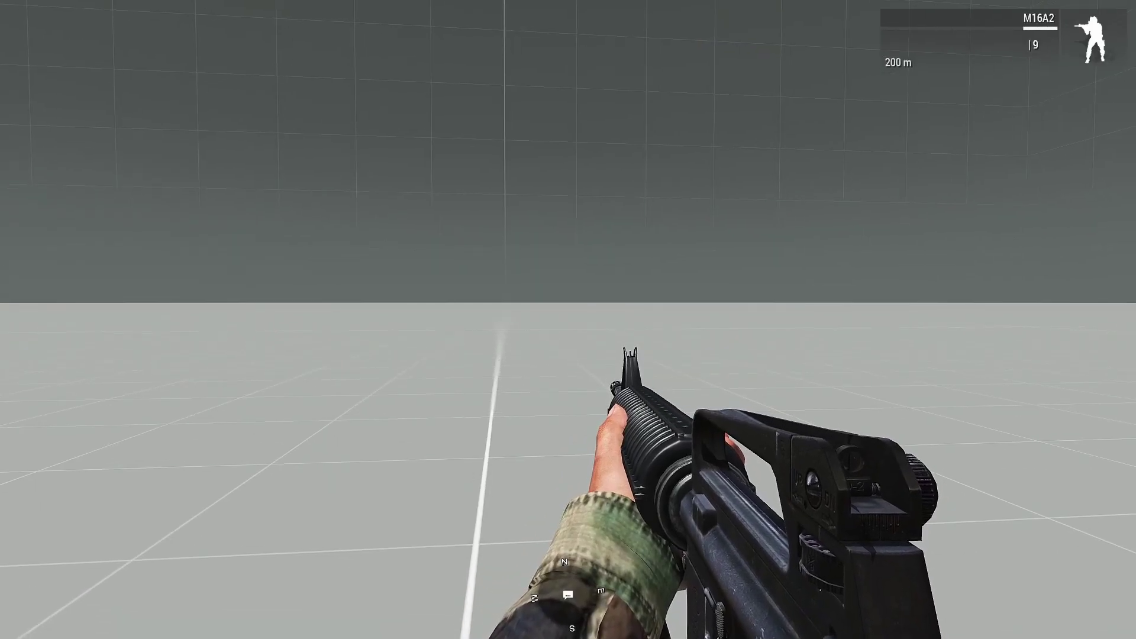
key("Caps_Lock")
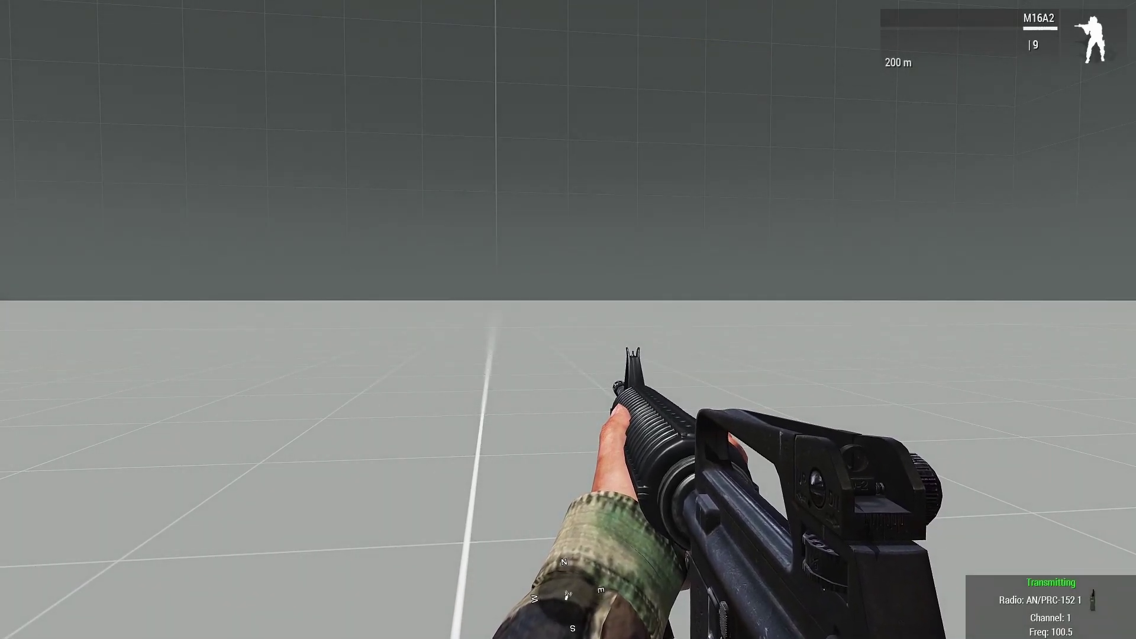